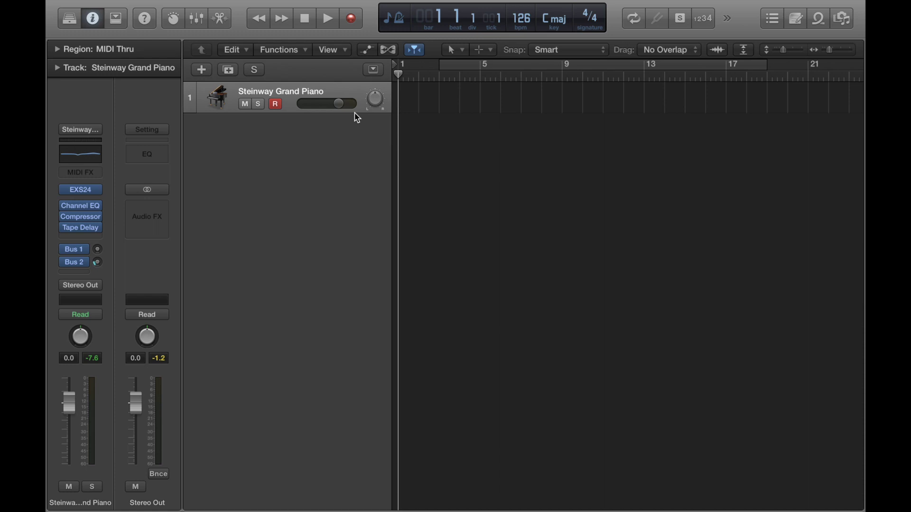
Record a piano take on the Steinway Grand Piano track, from bar 2 to bar 18
{"action": "key", "text": "r"}
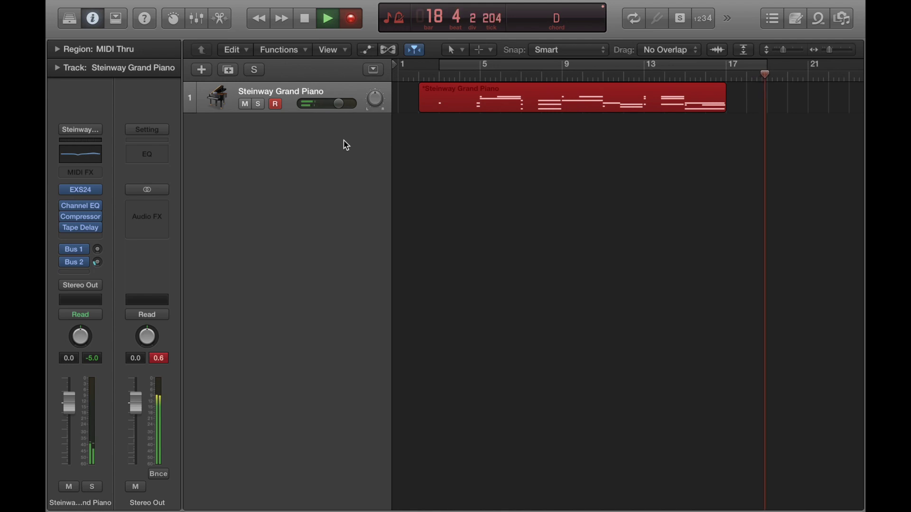
{"action": "key", "text": "space"}
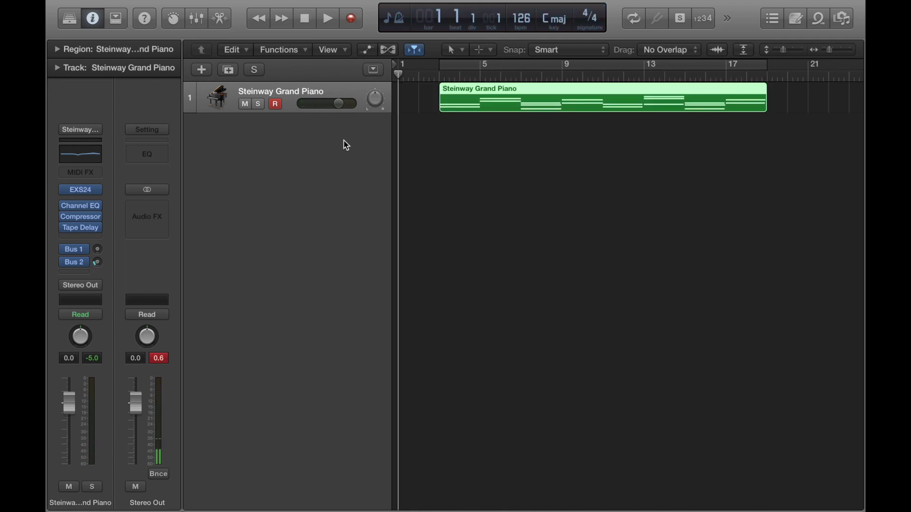
Create a new software instrument track loaded with Orchestral > Percussion > Orchestral Kit
{"action": "left_click", "coordinate": [202, 72]}
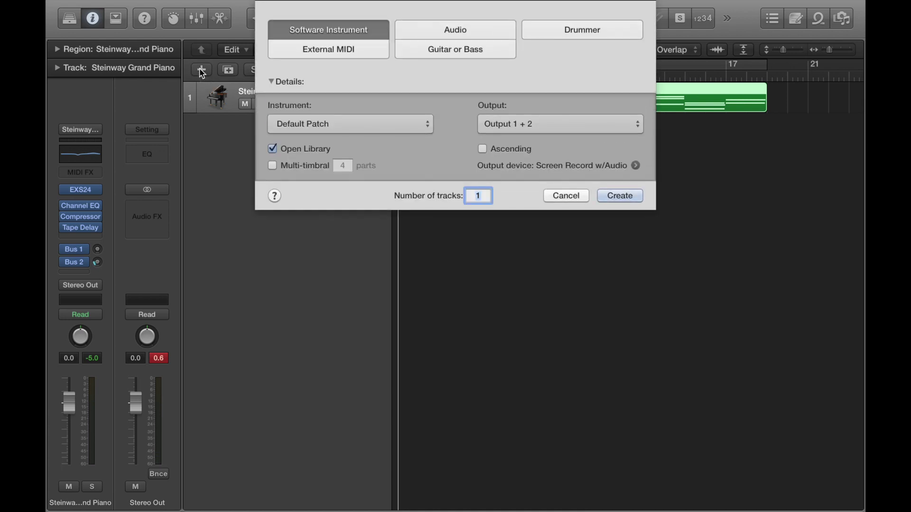
{"action": "key", "text": "Return"}
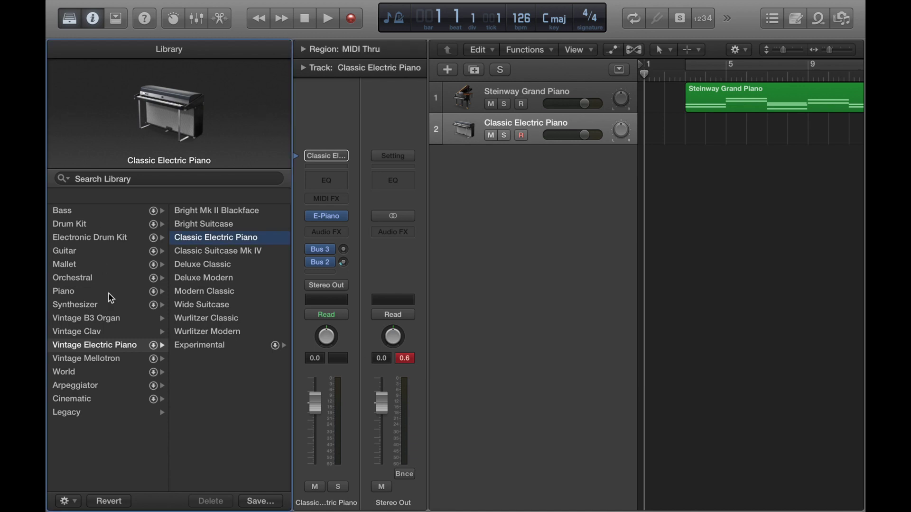
{"action": "left_click", "coordinate": [72, 278]}
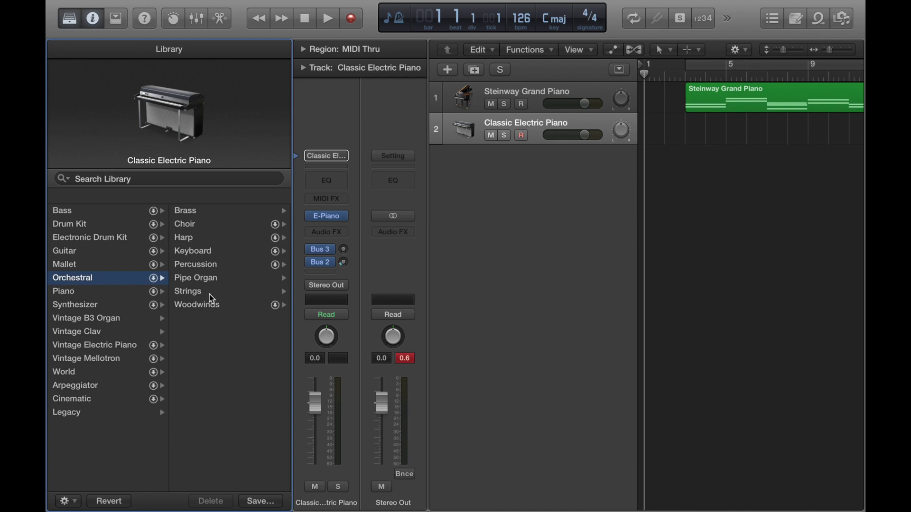
{"action": "left_click", "coordinate": [220, 269]}
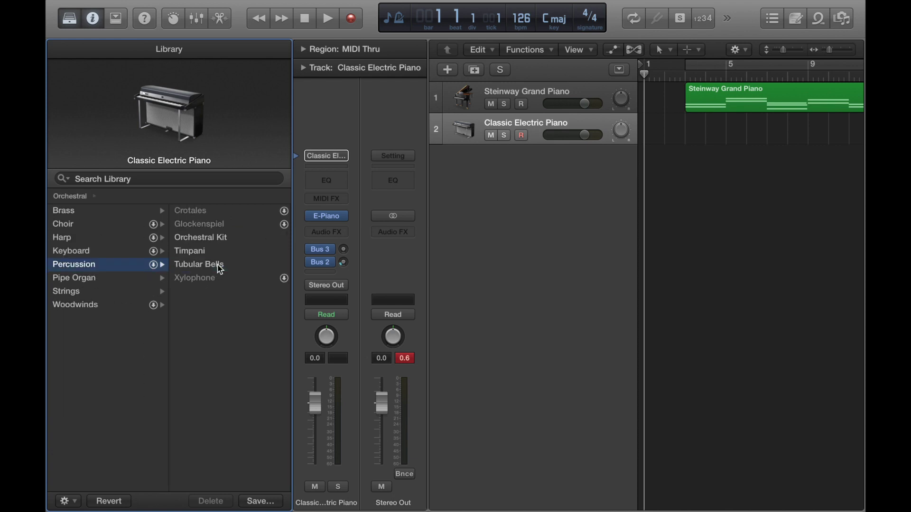
{"action": "left_click", "coordinate": [202, 238]}
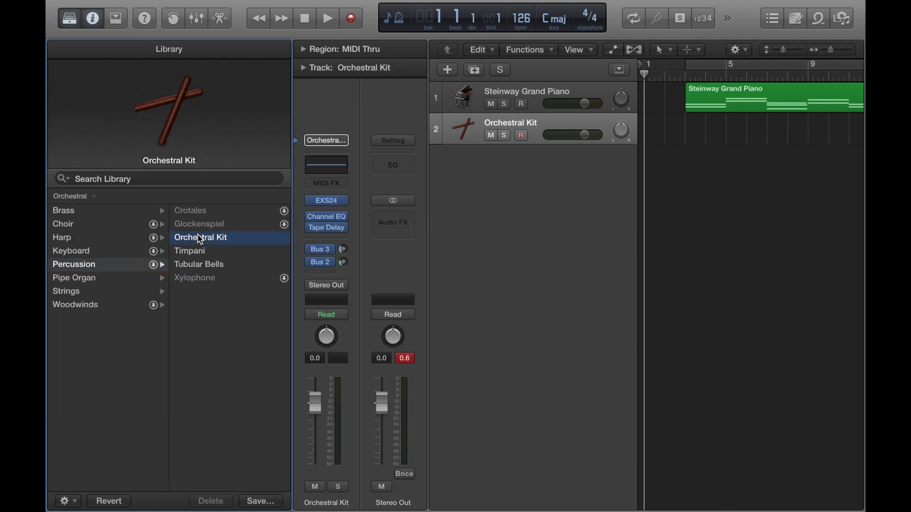
{"action": "key", "text": "y"}
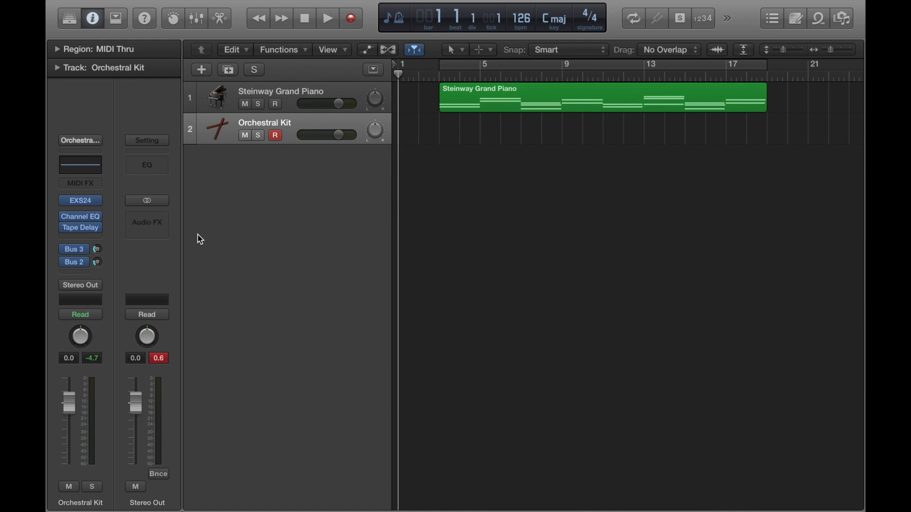
Mute and unmute the Steinway Grand Piano track with its M button and Ctrl+M
{"action": "left_click", "coordinate": [245, 106]}
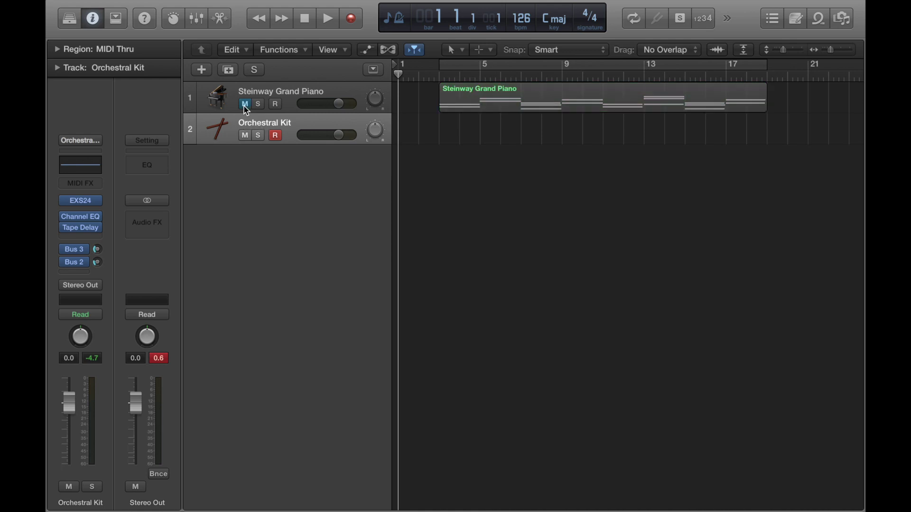
{"action": "left_click", "coordinate": [244, 104]}
{"action": "left_click", "coordinate": [289, 90]}
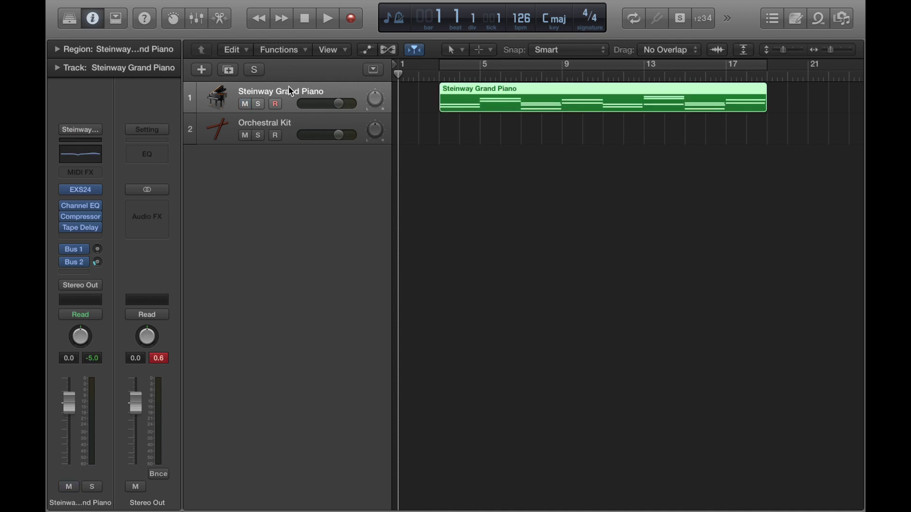
{"action": "key", "text": "ctrl+m"}
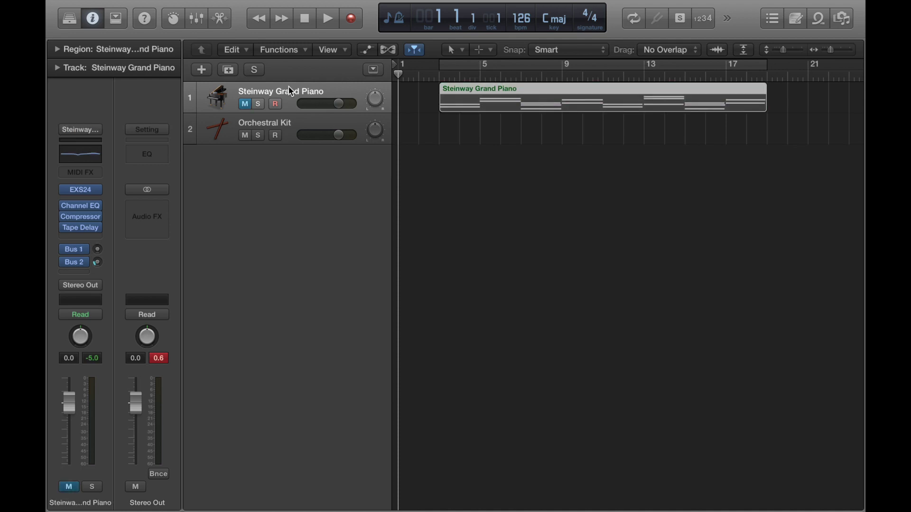
{"action": "key", "text": "ctrl+m"}
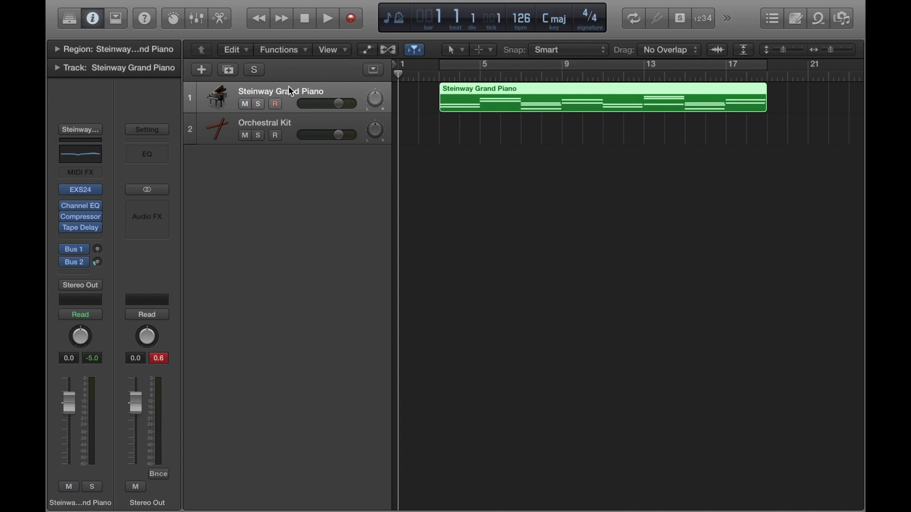
Toggle solo on the piano, leave it muted, and start recording on the Orchestral Kit track
{"action": "left_click", "coordinate": [259, 105]}
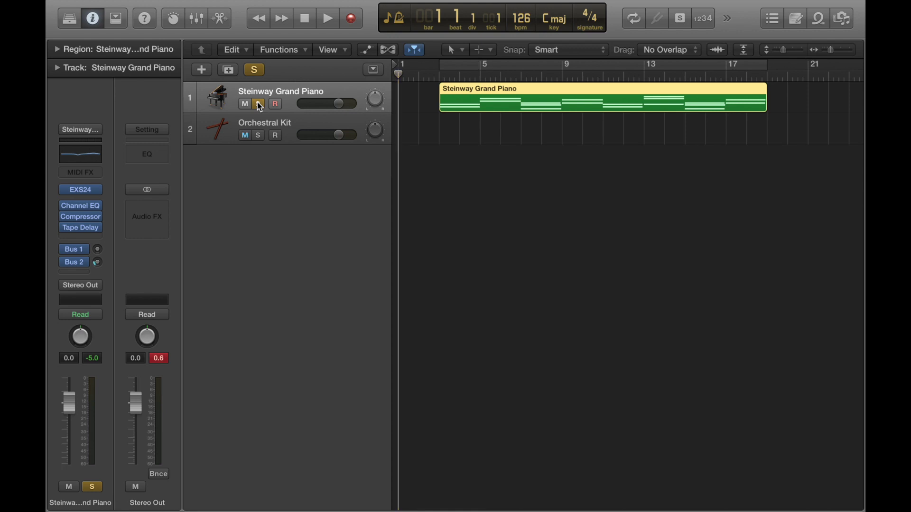
{"action": "left_click", "coordinate": [259, 104]}
{"action": "key", "text": "ctrl+m"}
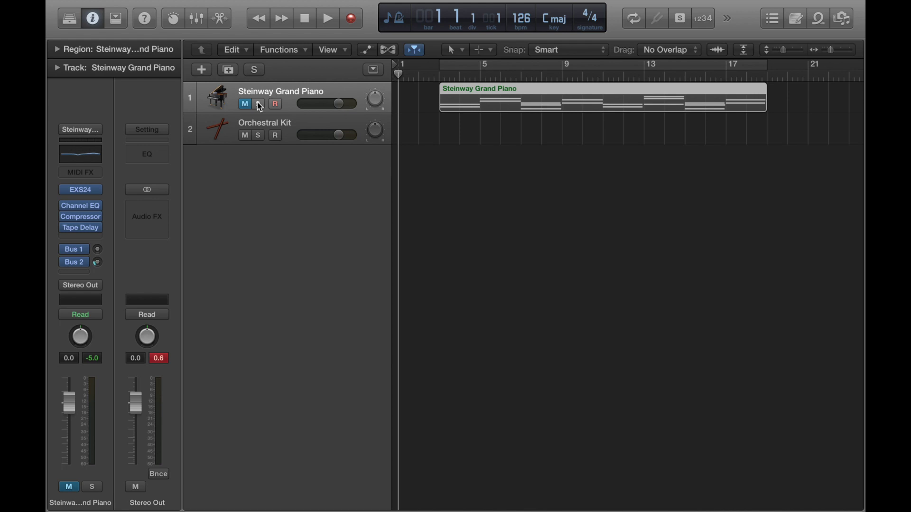
{"action": "left_click", "coordinate": [297, 129]}
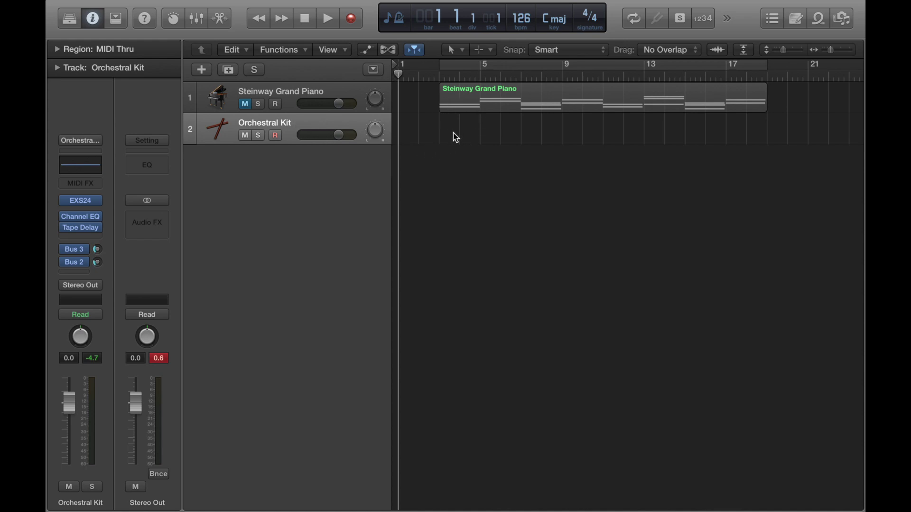
{"action": "key", "text": "r"}
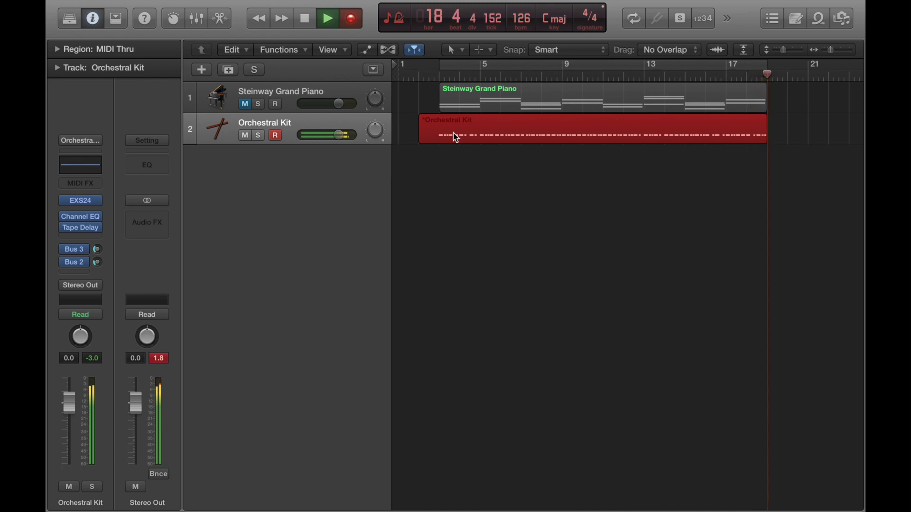
Stop the drum recording to keep the Orchestral Kit take and return to bar 1
{"action": "key", "text": "space"}
{"action": "key", "text": "Return"}
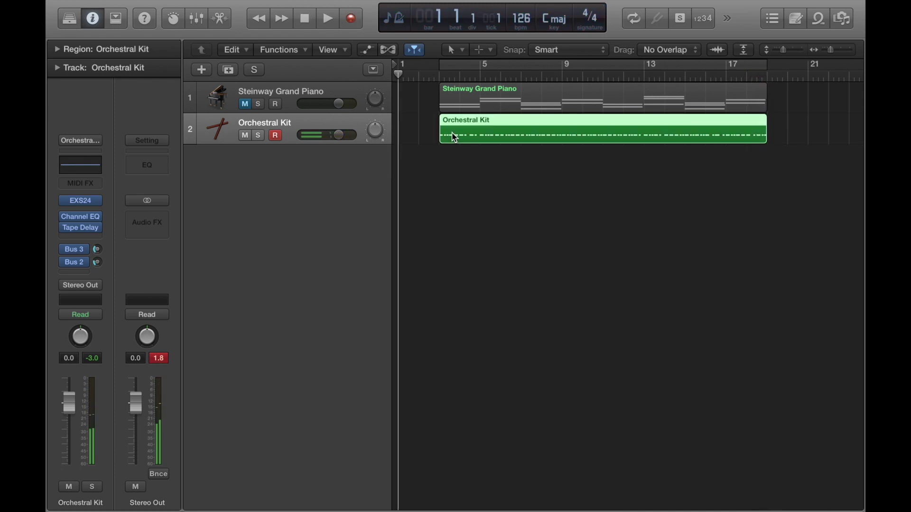
Mute the Orchestral Kit and add a software instrument track with Orchestral > Strings > Cellos
{"action": "left_click", "coordinate": [250, 136]}
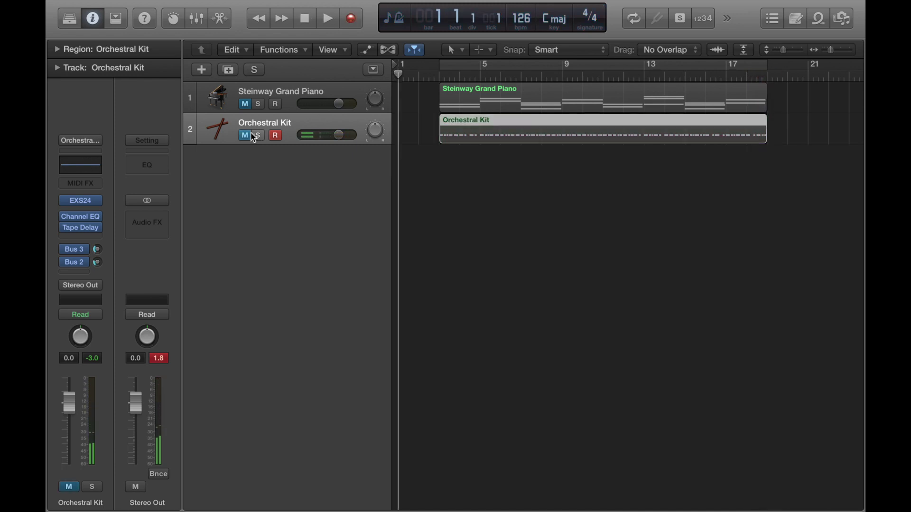
{"action": "left_click", "coordinate": [201, 70]}
{"action": "key", "text": "Return"}
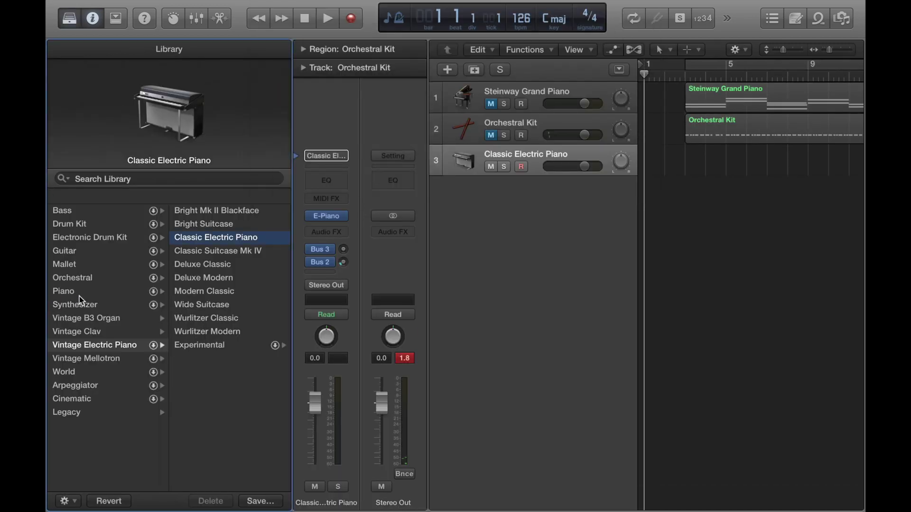
{"action": "left_click", "coordinate": [96, 278]}
{"action": "left_click", "coordinate": [201, 292]}
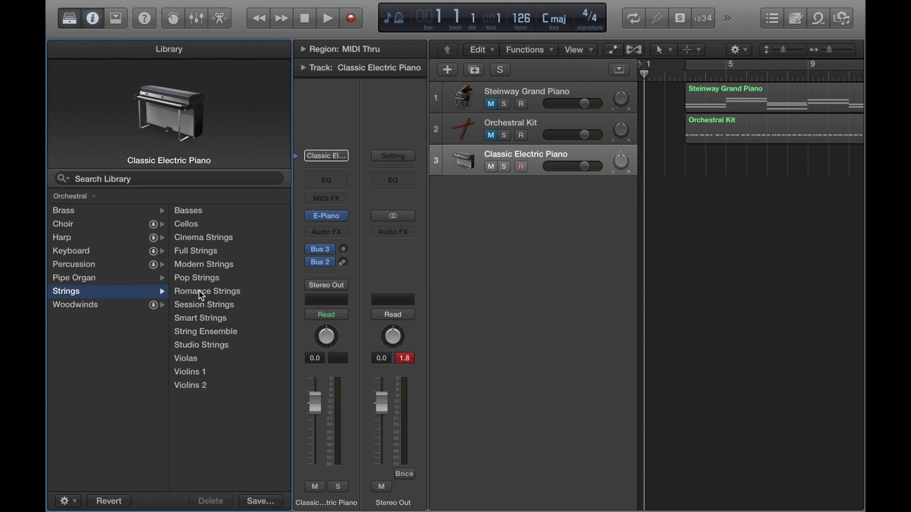
{"action": "left_click", "coordinate": [195, 229]}
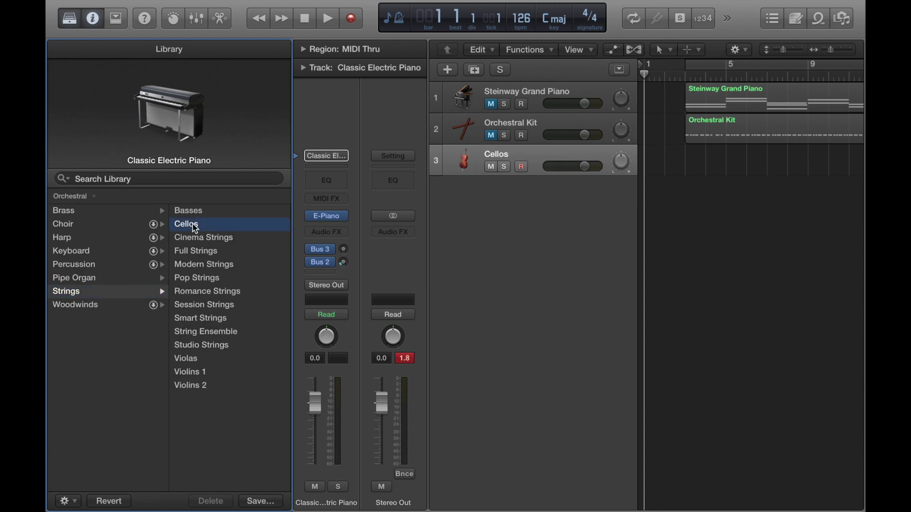
{"action": "key", "text": "y"}
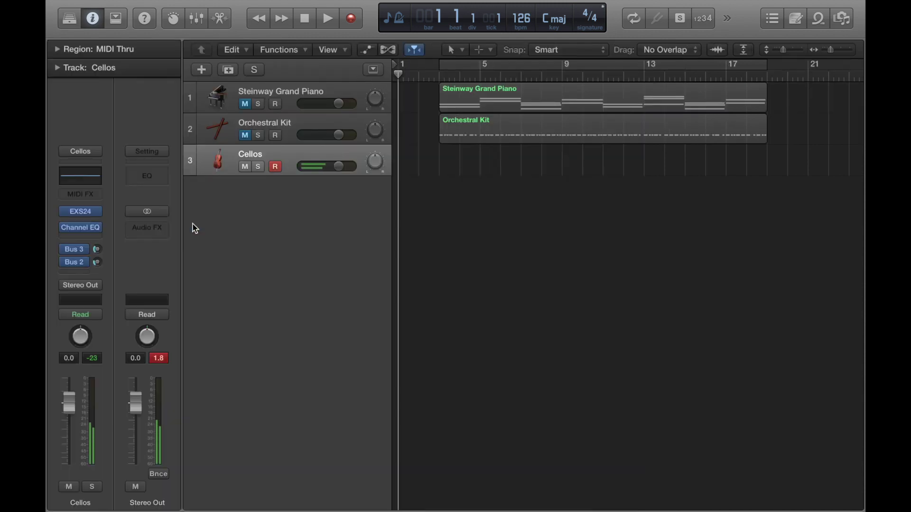
Record a cello take on the Cellos track, then return the playhead to bar 1
{"action": "key", "text": "r"}
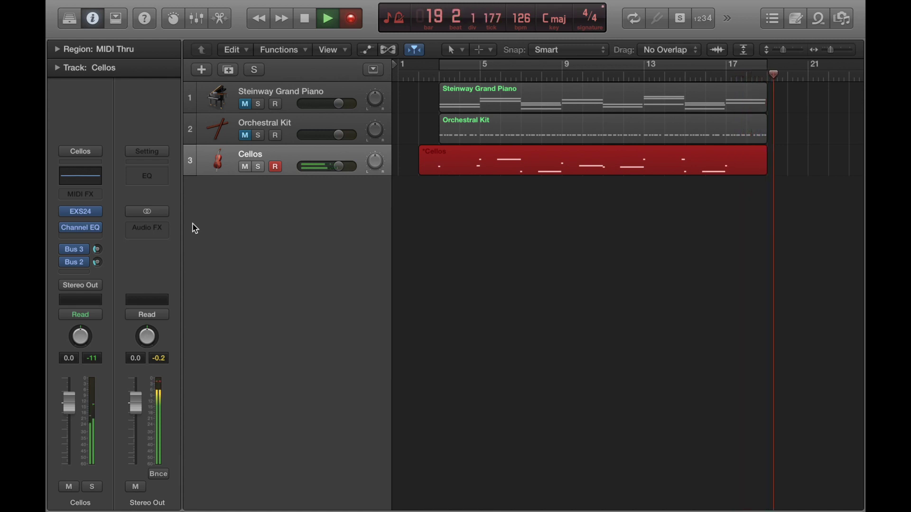
{"action": "key", "text": "space"}
{"action": "key", "text": "Return"}
Mute Cellos, add a track with Orchestral > Strings > Full Strings, and start recording on it
{"action": "left_click", "coordinate": [246, 168]}
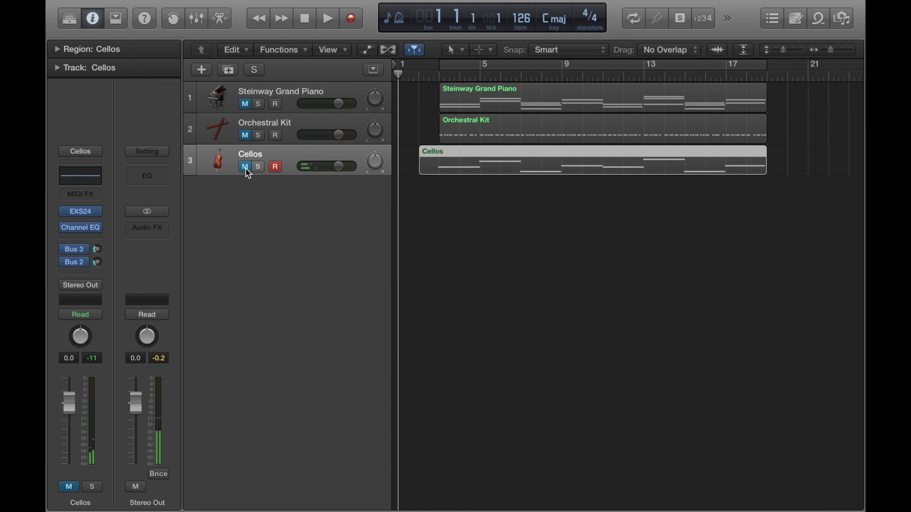
{"action": "left_click", "coordinate": [203, 71]}
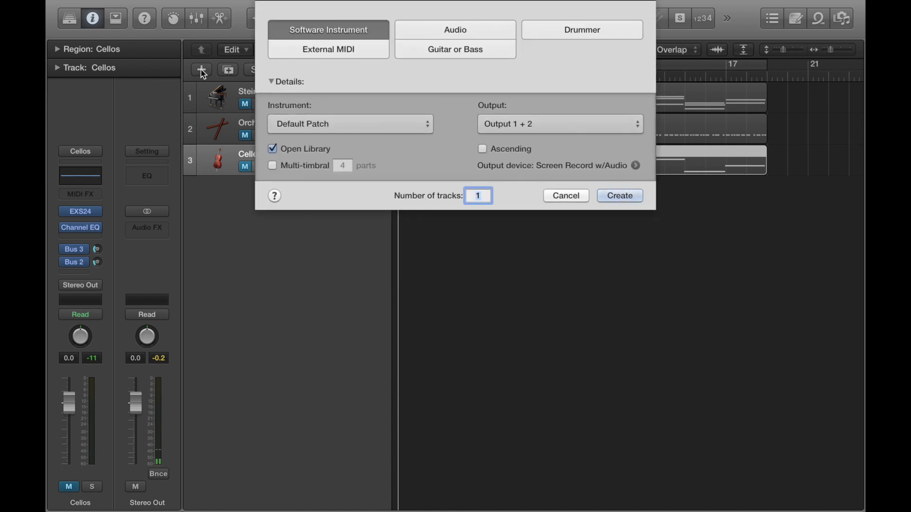
{"action": "key", "text": "Return"}
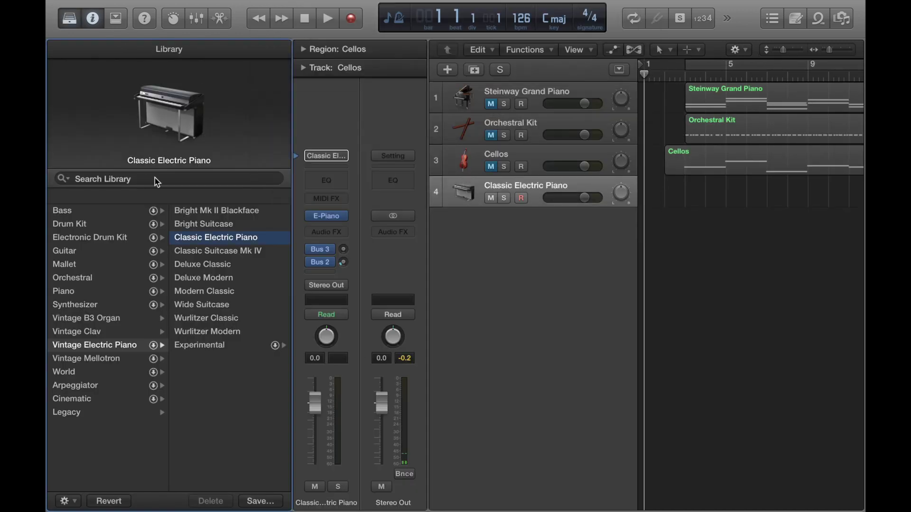
{"action": "left_click", "coordinate": [78, 282]}
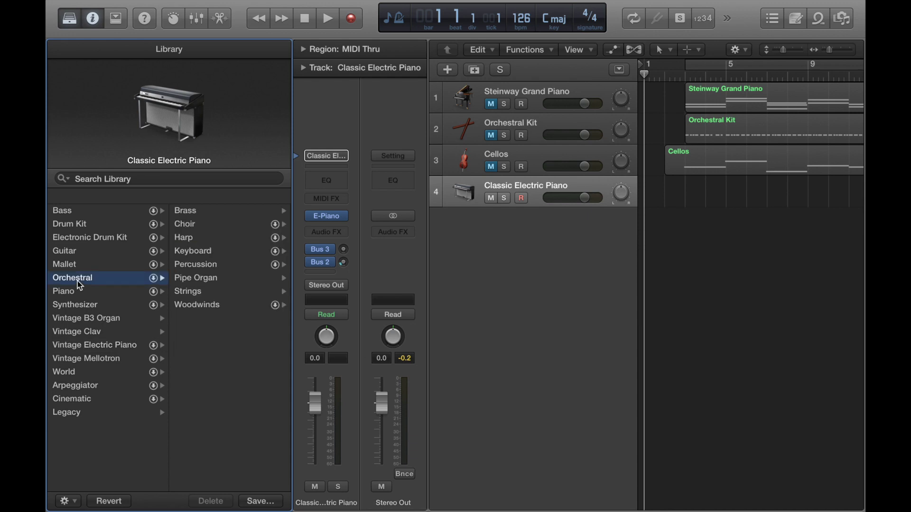
{"action": "left_click", "coordinate": [218, 291]}
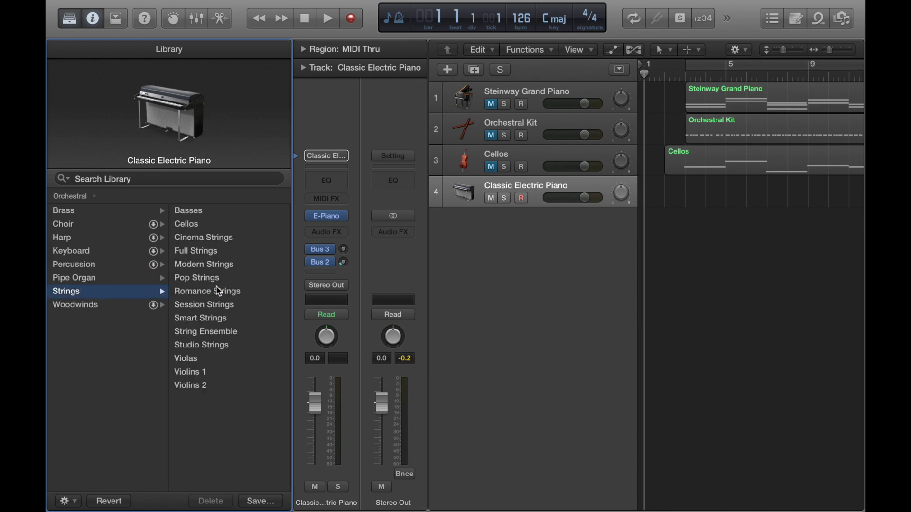
{"action": "left_click", "coordinate": [195, 257]}
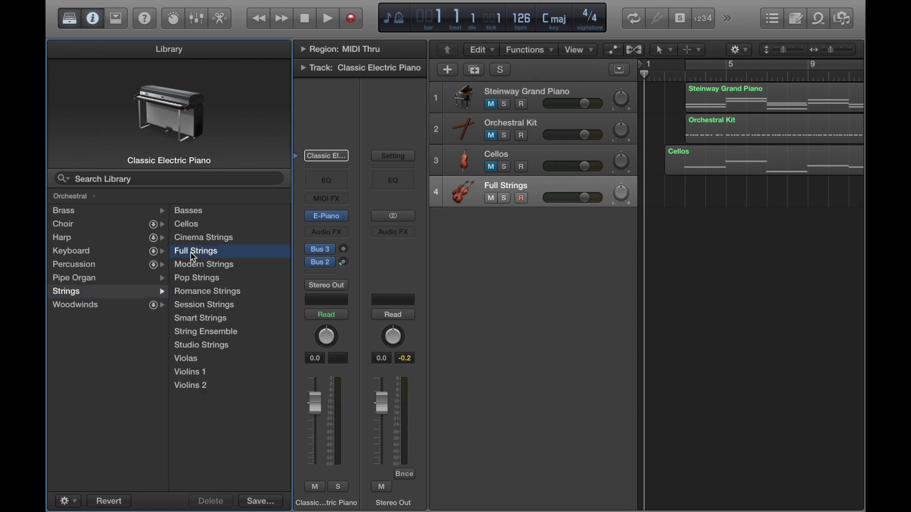
{"action": "key", "text": "y"}
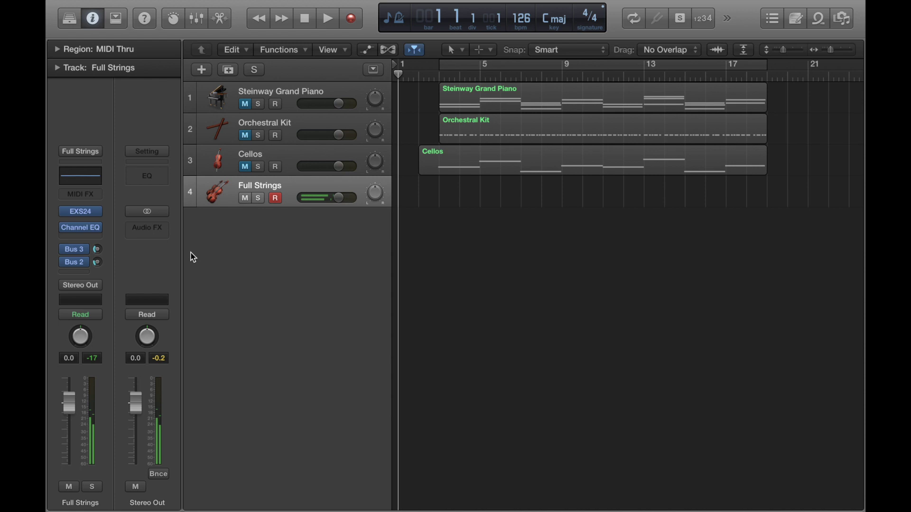
{"action": "key", "text": "r"}
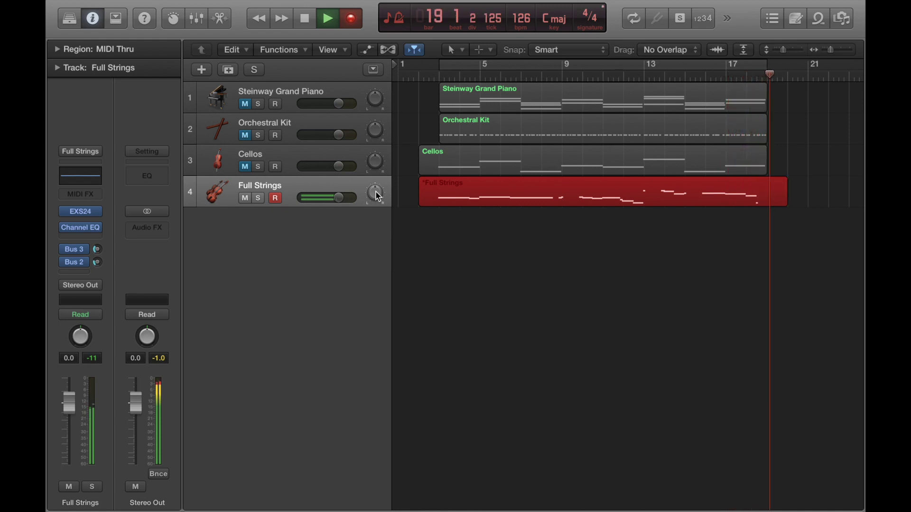
Stop the Full Strings recording and return the playhead to bar 1
{"action": "key", "text": "space"}
{"action": "key", "text": "Return"}
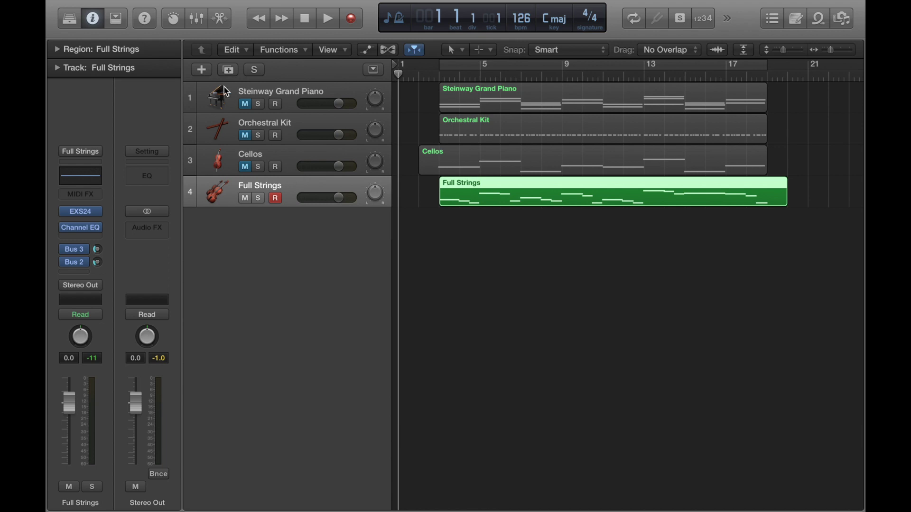
Duplicate the Full Strings track as track 5 and mute the original track 4
{"action": "left_click", "coordinate": [228, 71]}
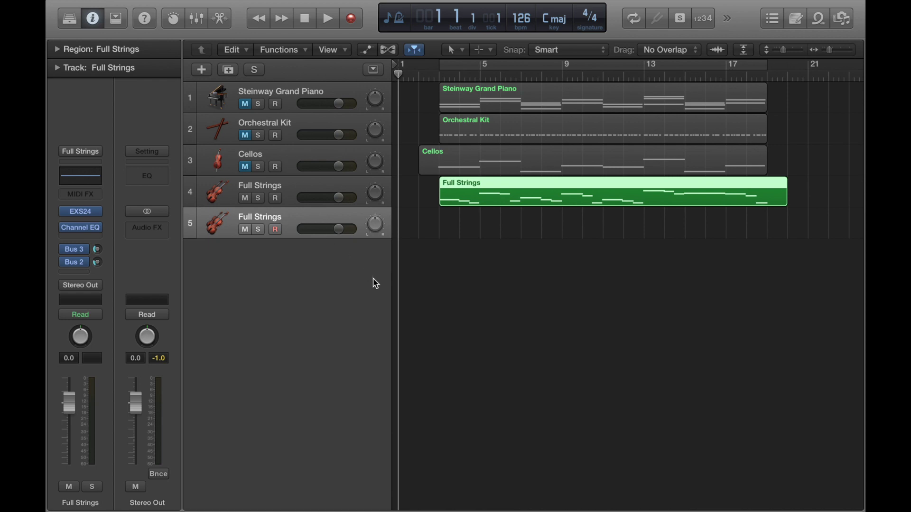
{"action": "left_click", "coordinate": [246, 198]}
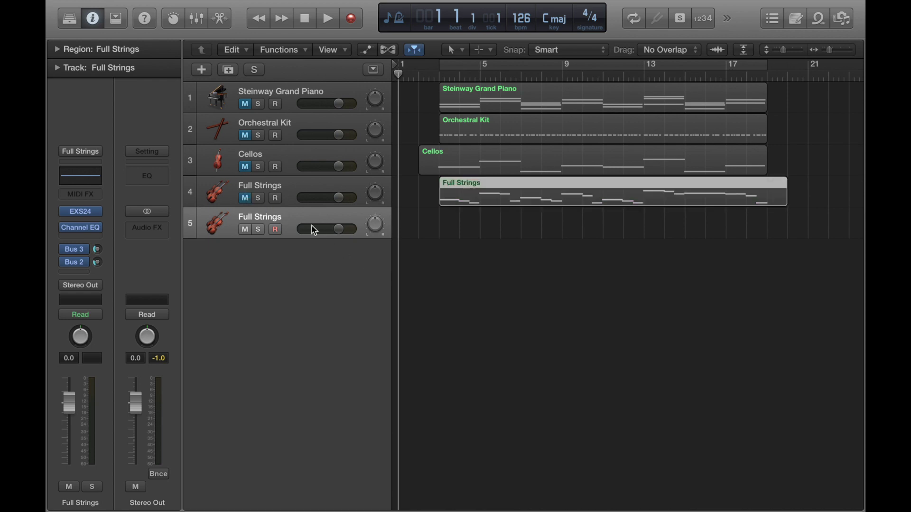